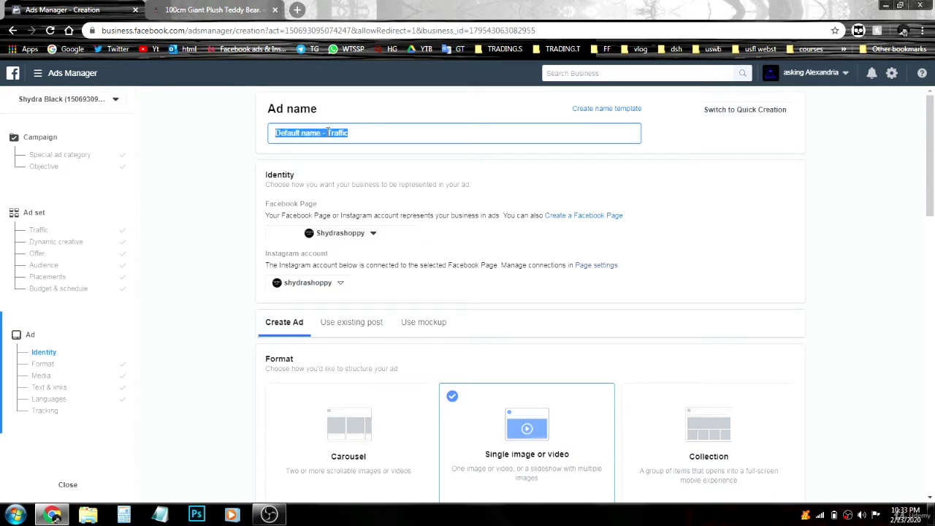
Step: Rename the ad as "teddy bear ad test 1"
key(BackSpace)
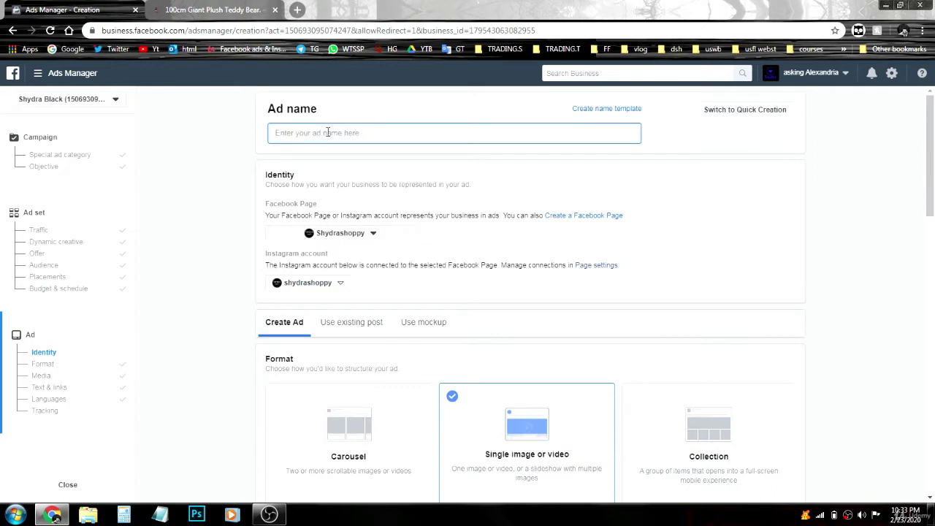
text(teddy bear ad te)
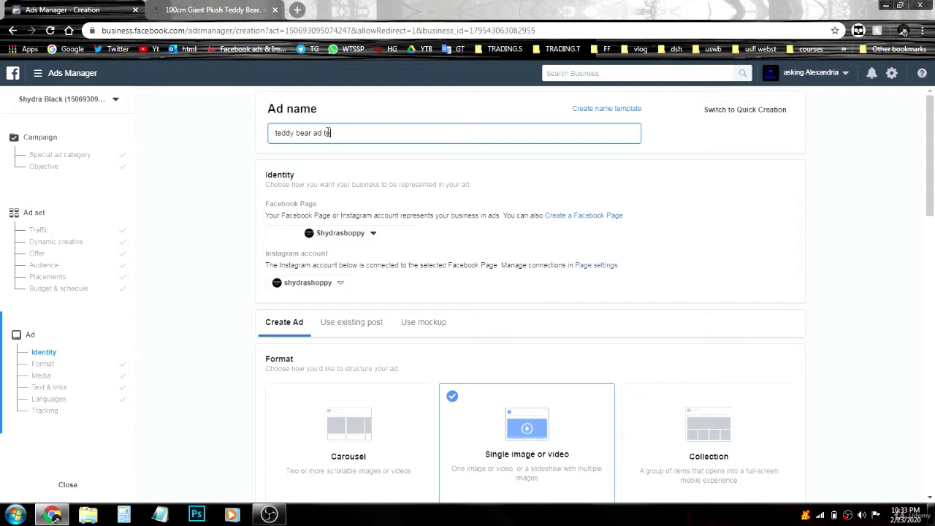
text(st 1)
double_click(339, 135)
text(231)
click(239, 163)
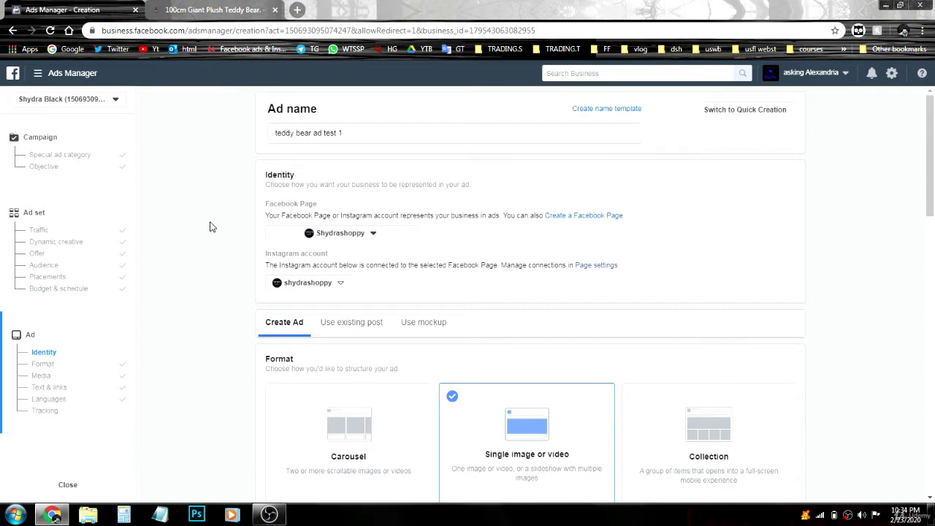
Step: Check which Instagram accounts are available for the ad's identity, leaving the current selection in place
scroll(209, 227, down, 1)
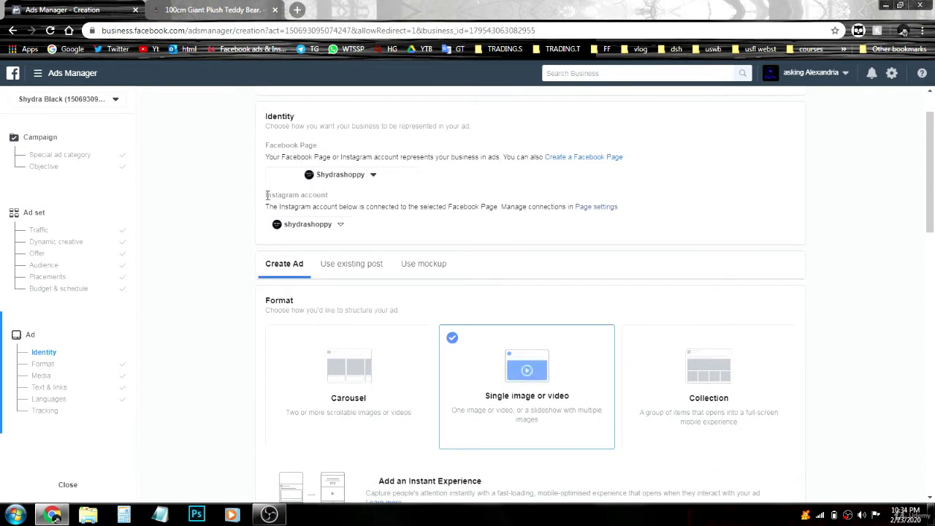
drag(267, 194, 314, 208)
click(315, 212)
click(325, 226)
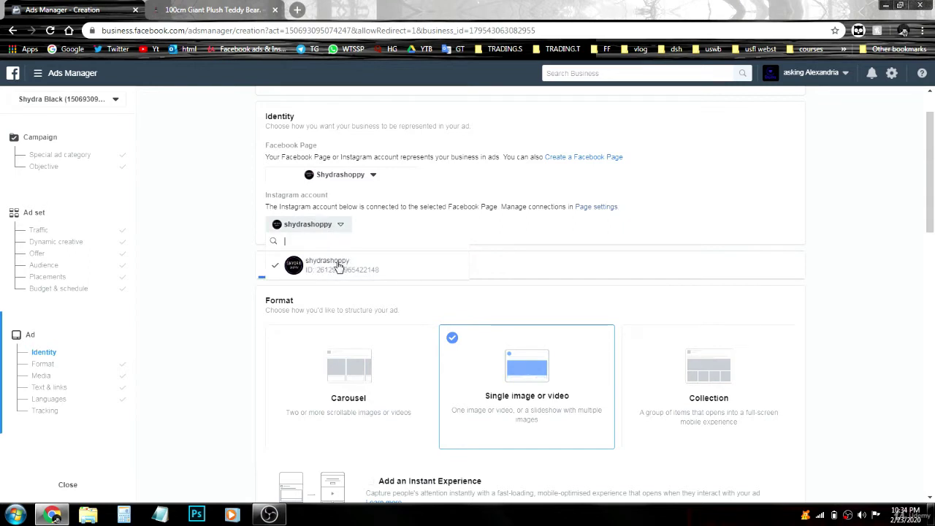
click(378, 233)
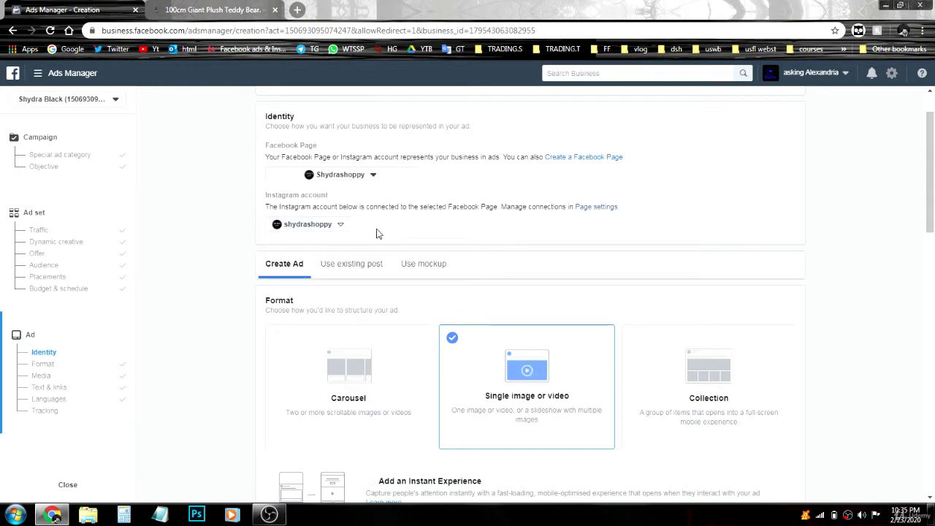
click(337, 225)
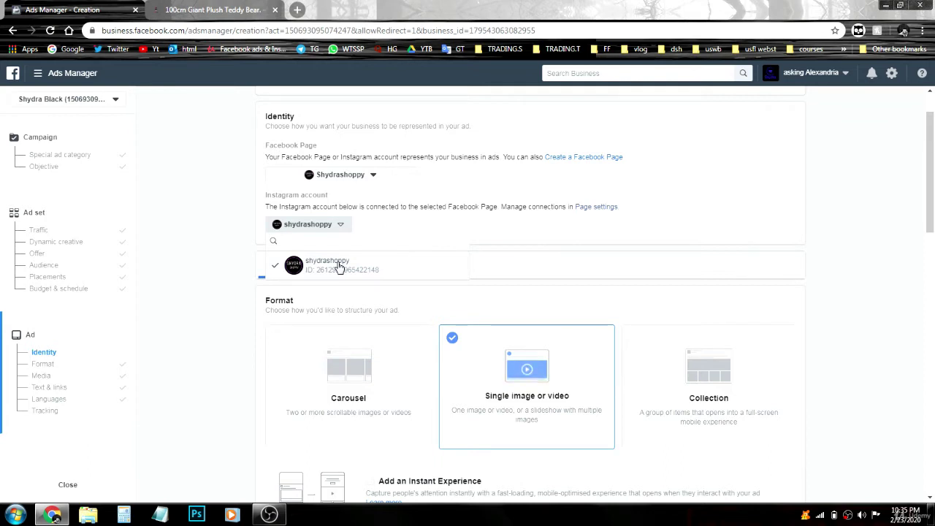
click(225, 254)
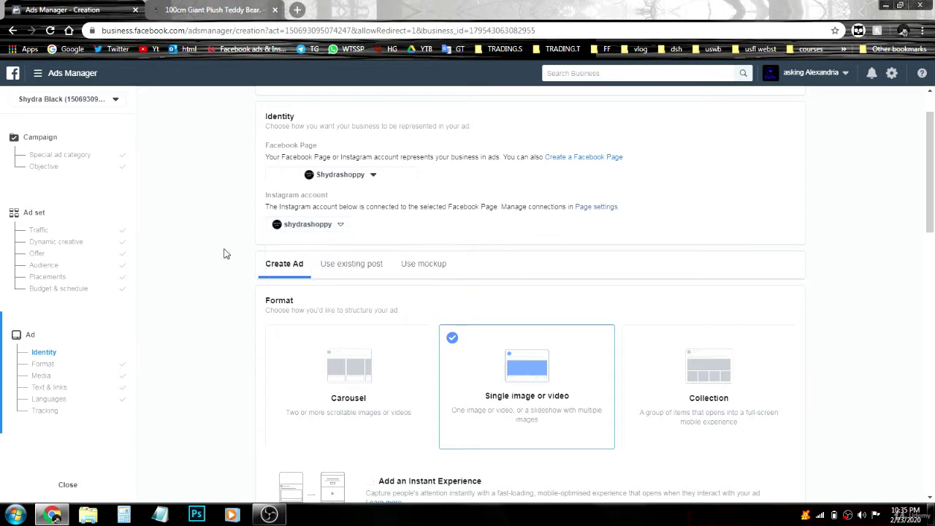
Step: Open the business settings in a separate tab, view the option for adding an Instagram account, and close that tab
right_click(889, 79)
click(887, 86)
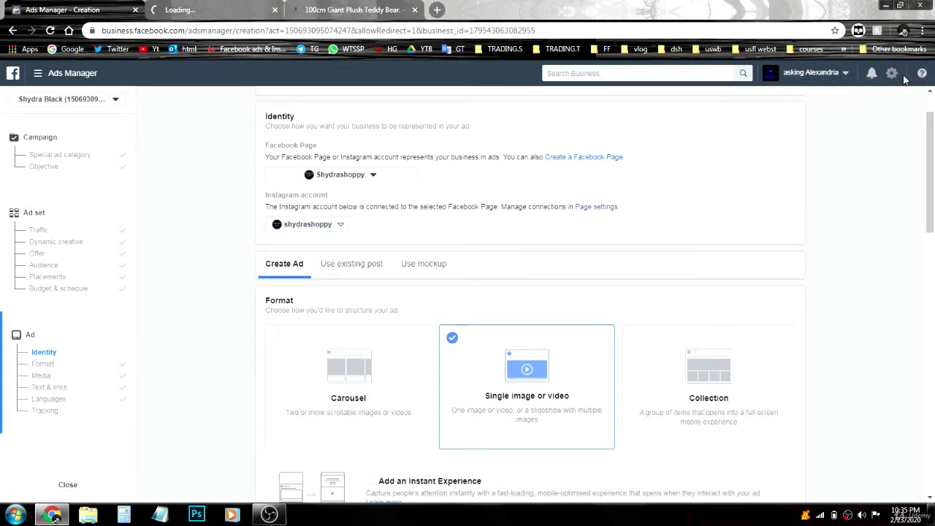
click(234, 8)
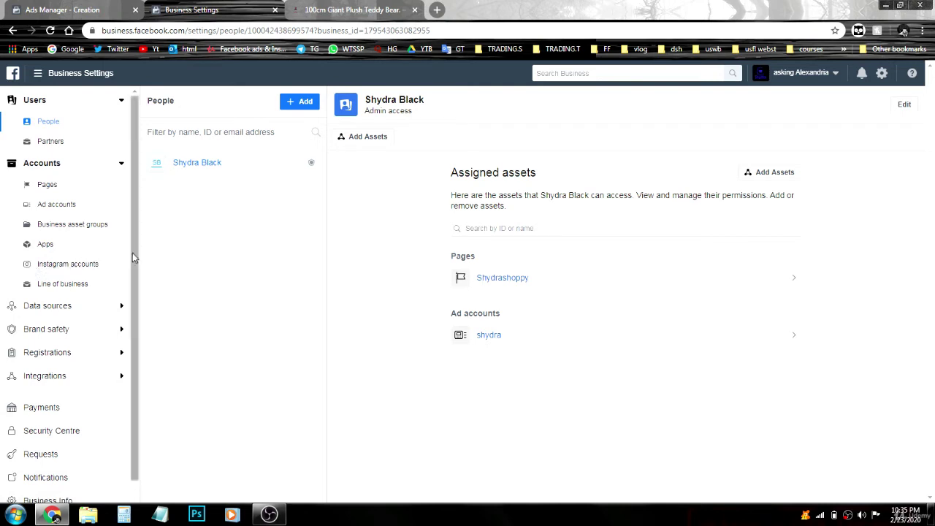
click(79, 268)
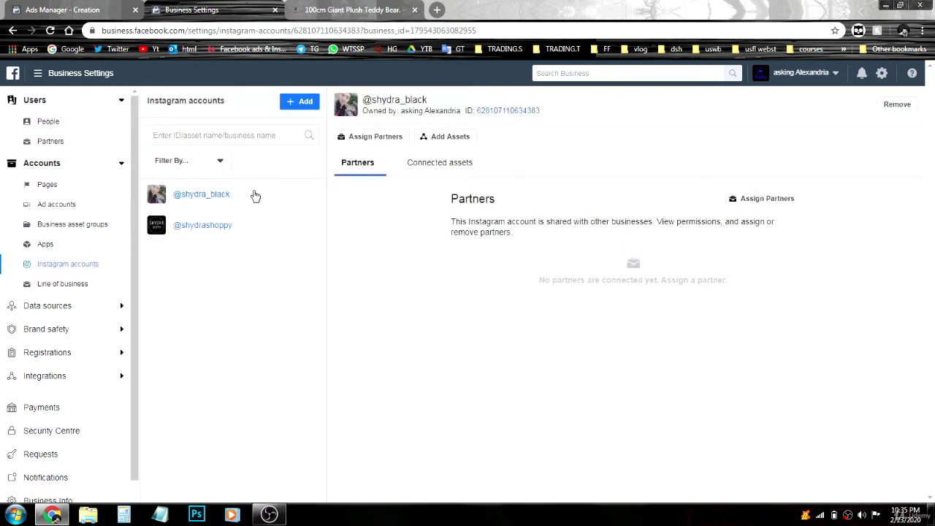
click(301, 103)
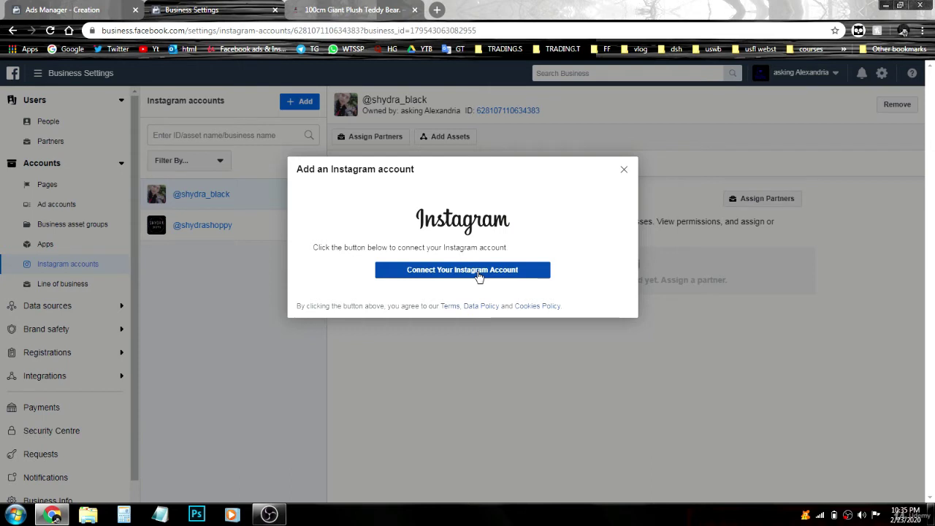
click(275, 10)
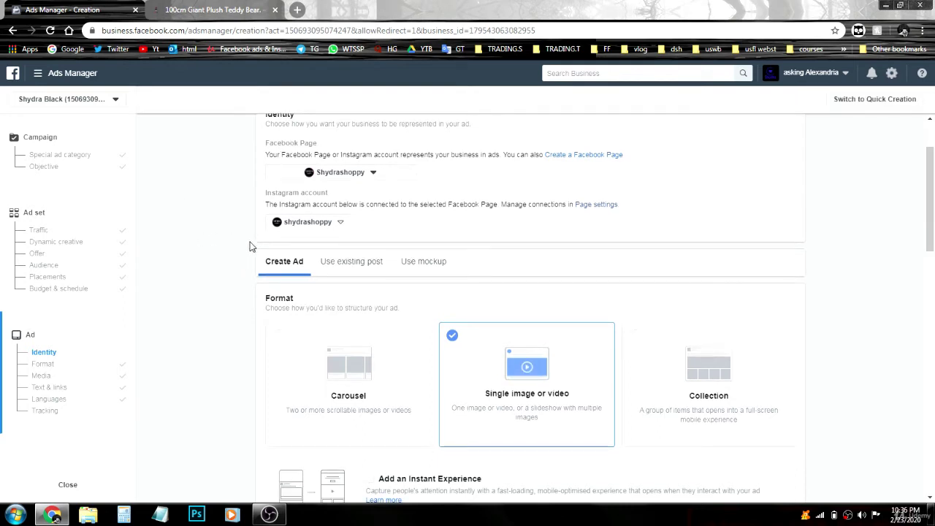
Step: Open the account's image library to add an image to the ad's media
scroll(250, 246, down, 2)
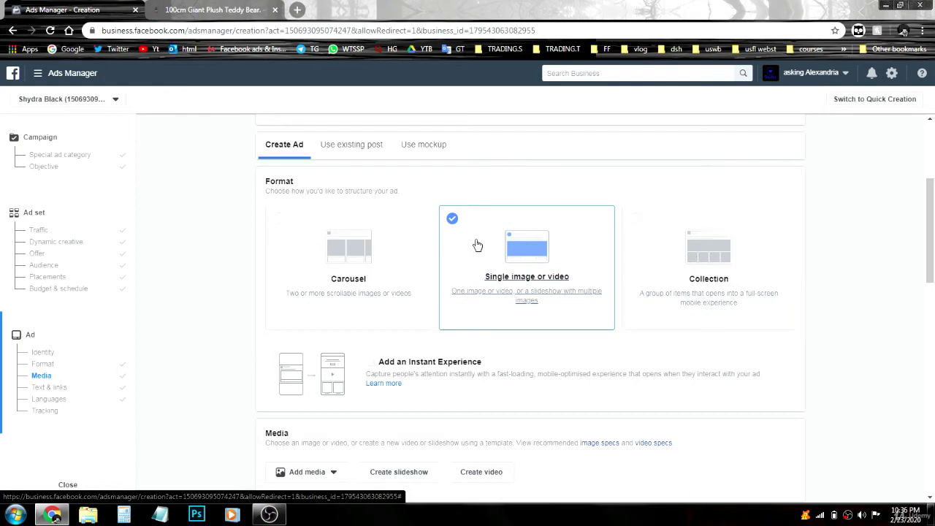
scroll(477, 245, down, 1)
scroll(477, 245, down, 2)
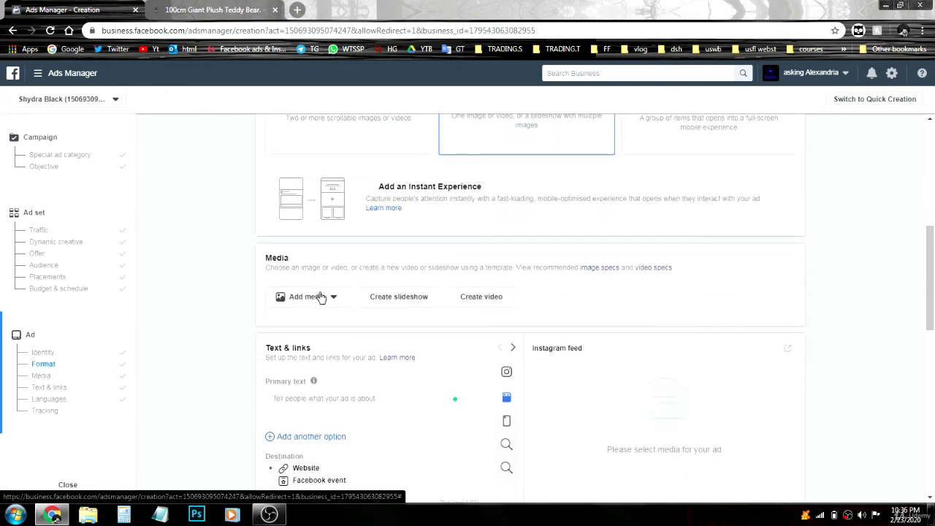
click(320, 299)
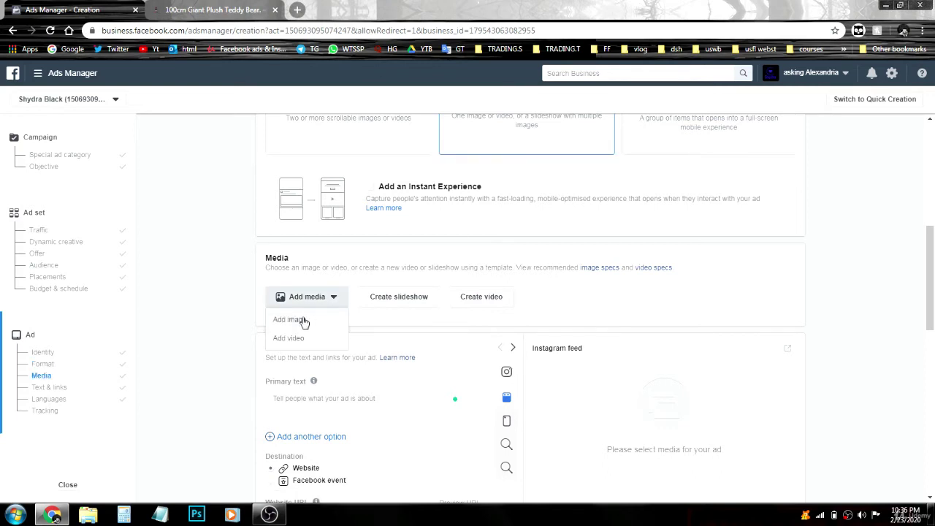
click(305, 320)
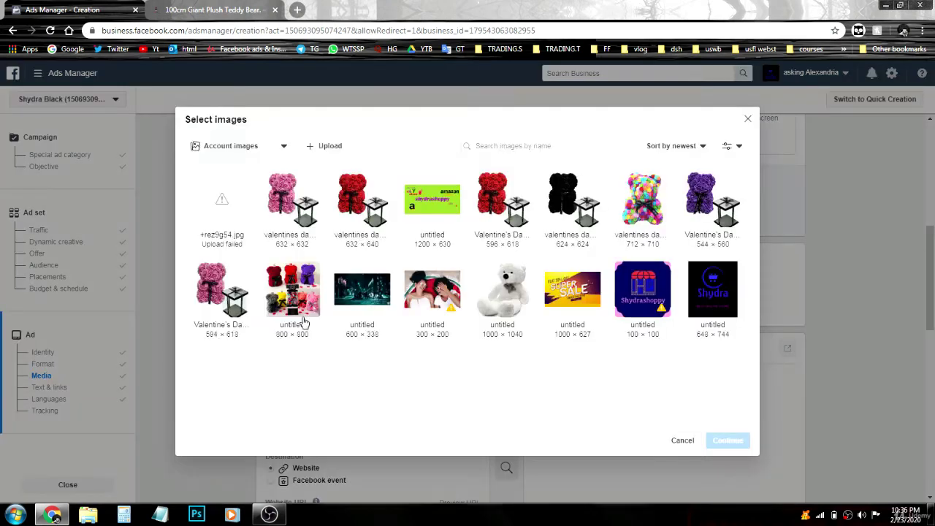
Step: Try to upload the five teddy bear pictures from the desktop into the account images
click(328, 150)
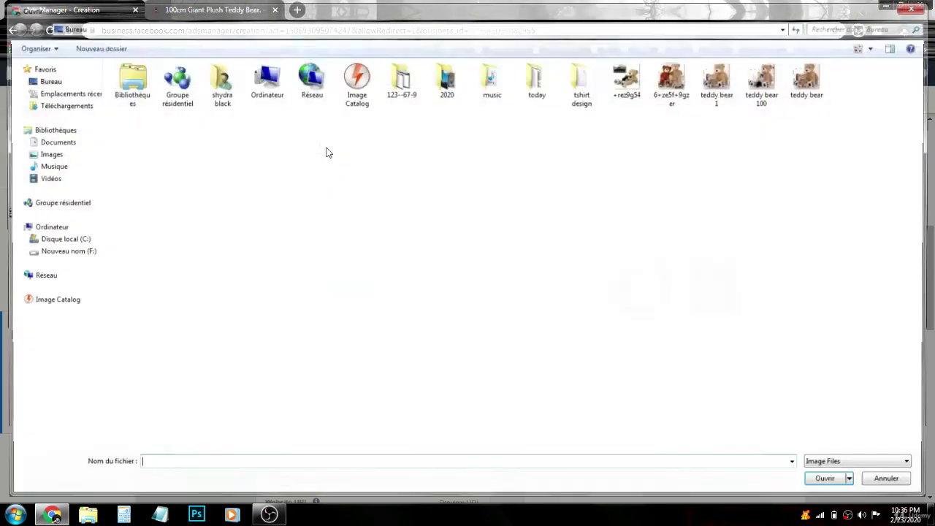
drag(599, 175, 828, 60)
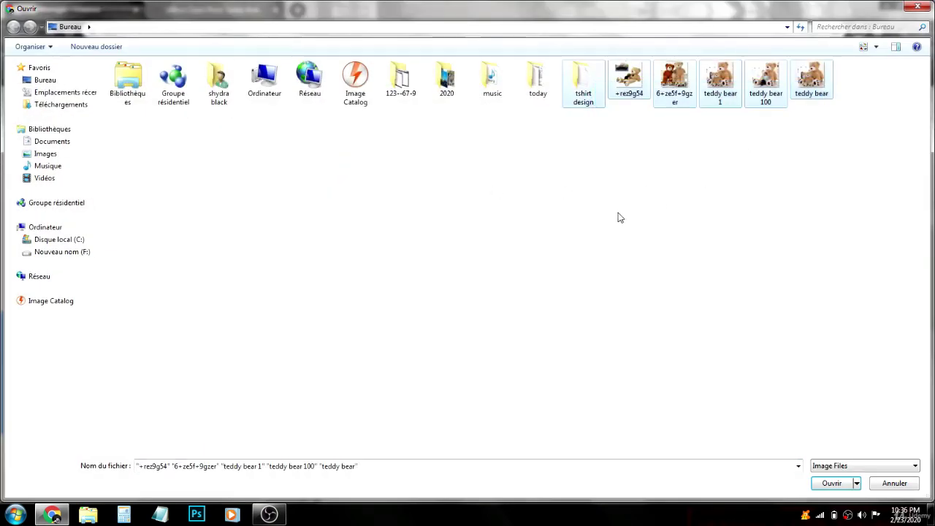
click(618, 215)
drag(611, 184, 845, 106)
click(832, 483)
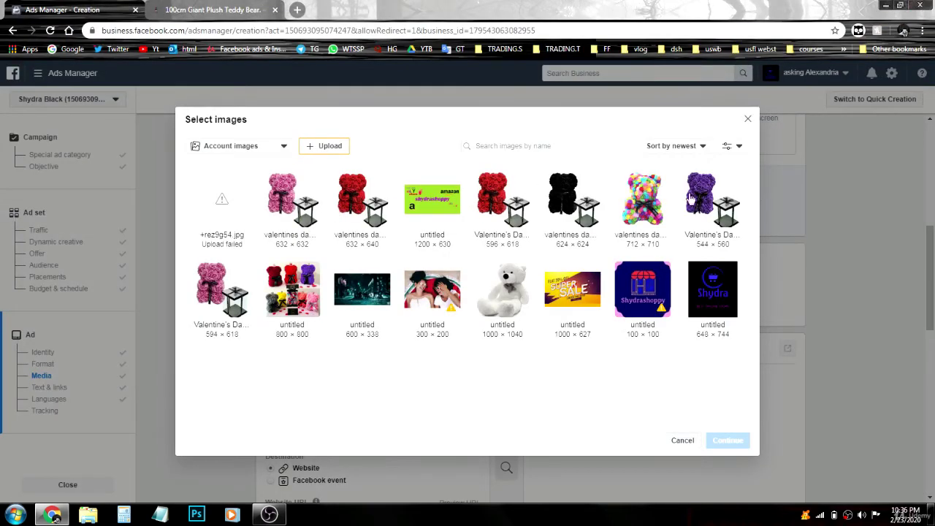
Step: Use the 1000 × 1040 white teddy bear image as the ad's media and check the placements available for customisation
click(497, 296)
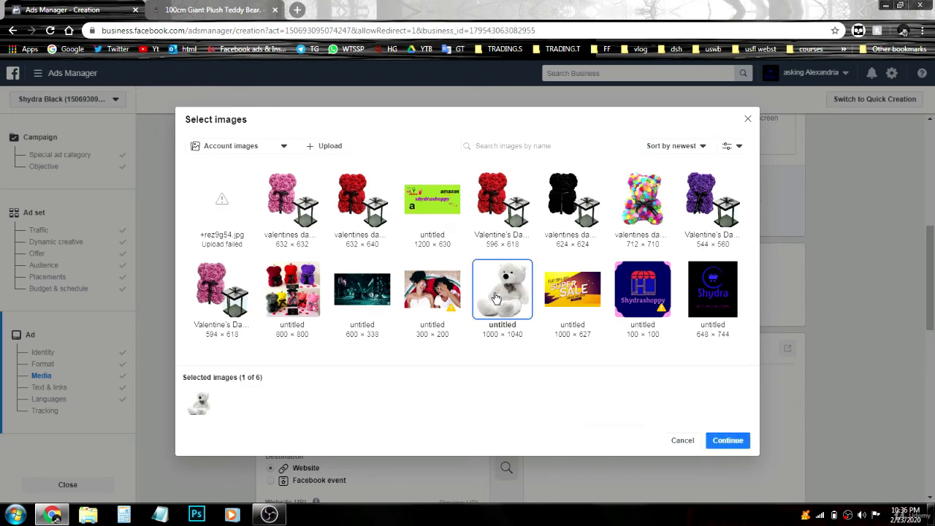
click(731, 447)
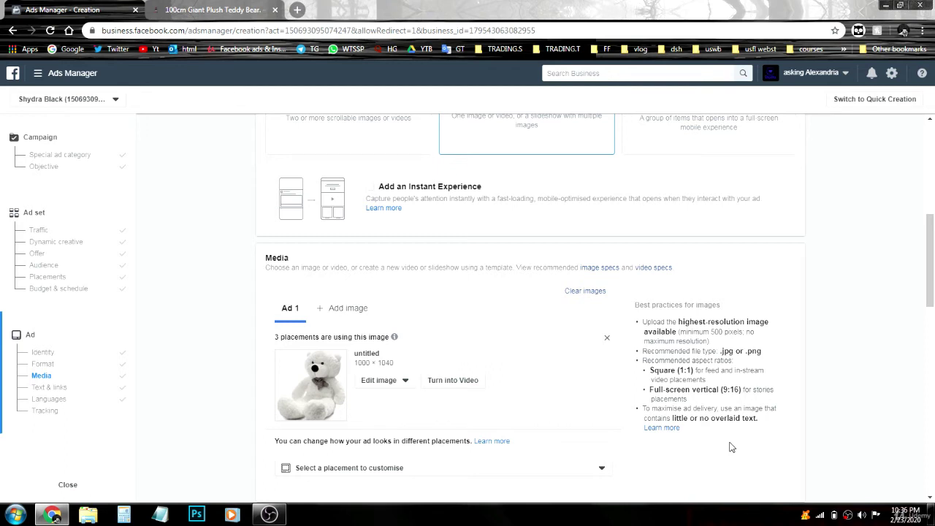
scroll(583, 350, down, 2)
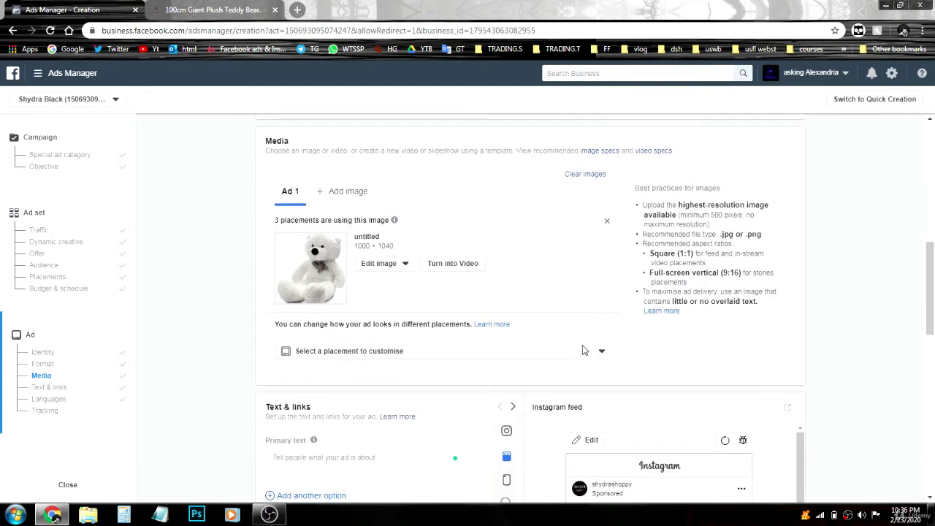
click(521, 358)
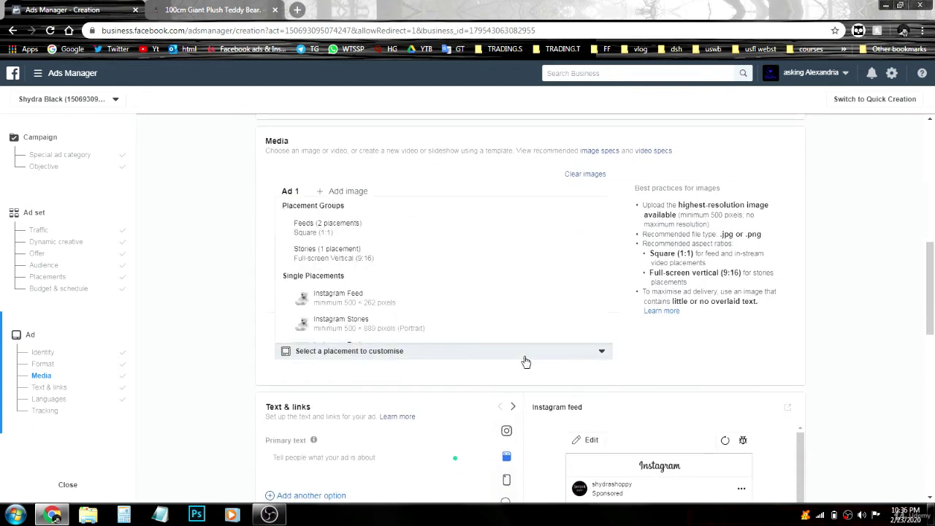
click(526, 361)
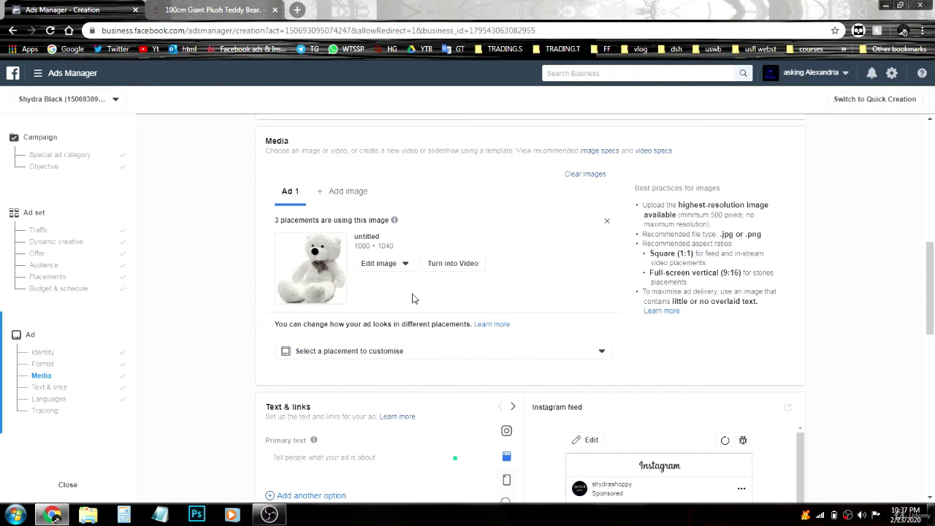
Step: Preview the ad as an Instagram story, and return to the Instagram feed preview
scroll(422, 296, down, 3)
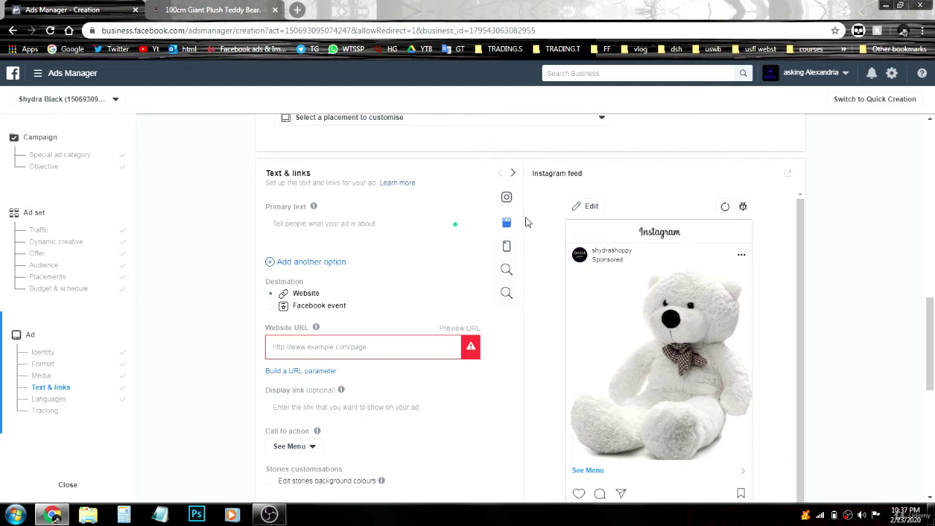
mouse_move(529, 223)
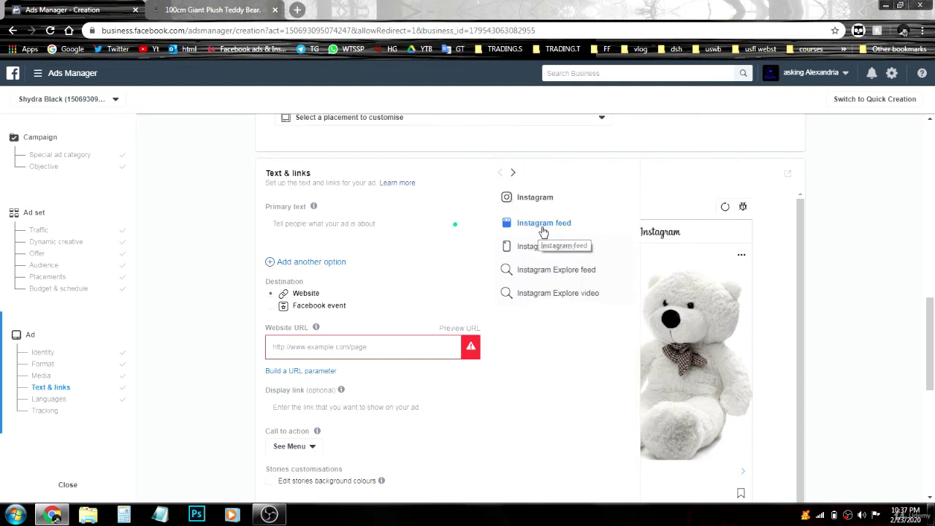
scroll(666, 303, down, 1)
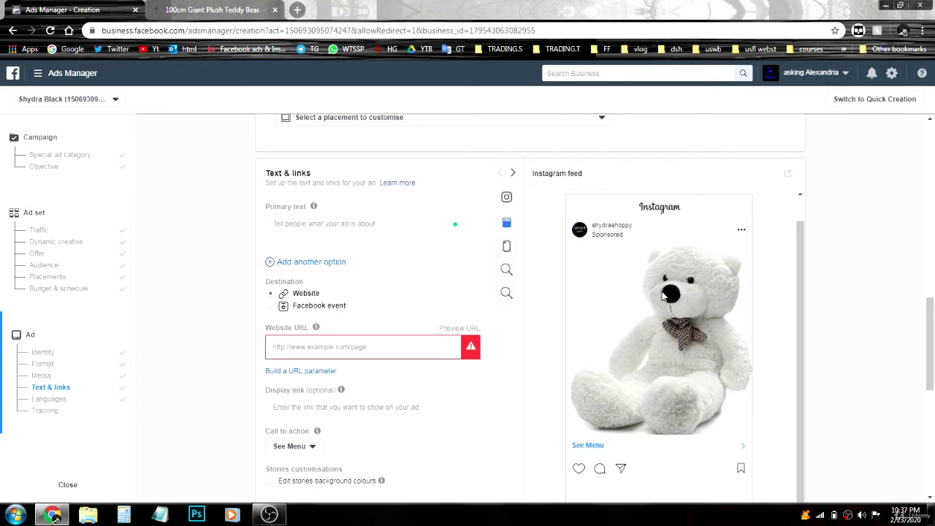
mouse_move(506, 246)
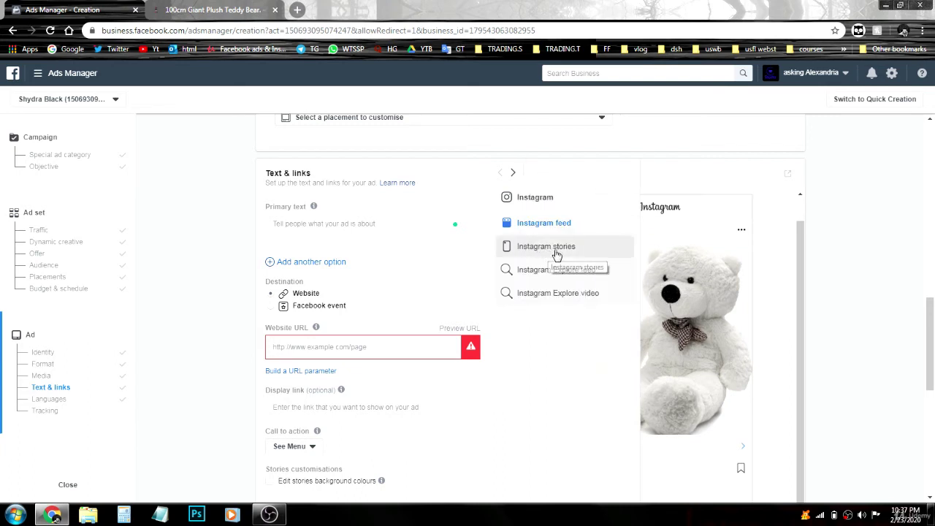
click(556, 254)
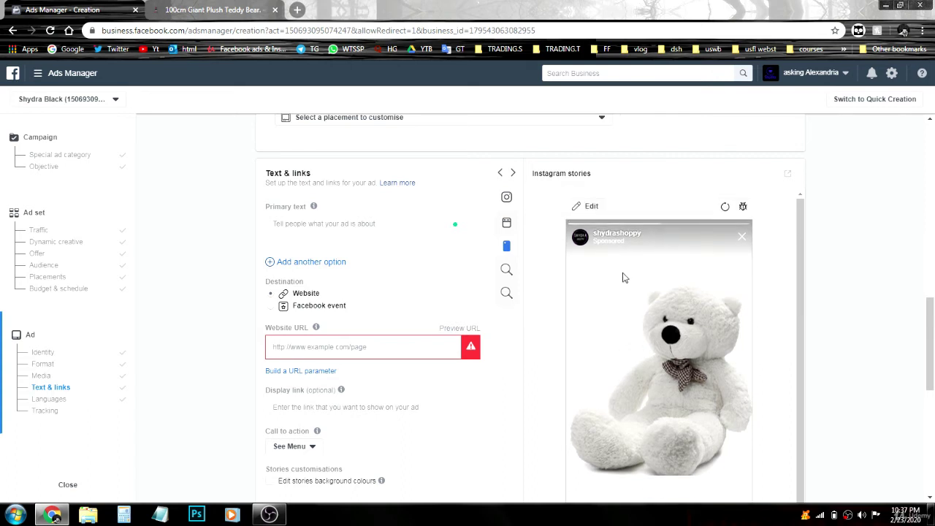
click(511, 226)
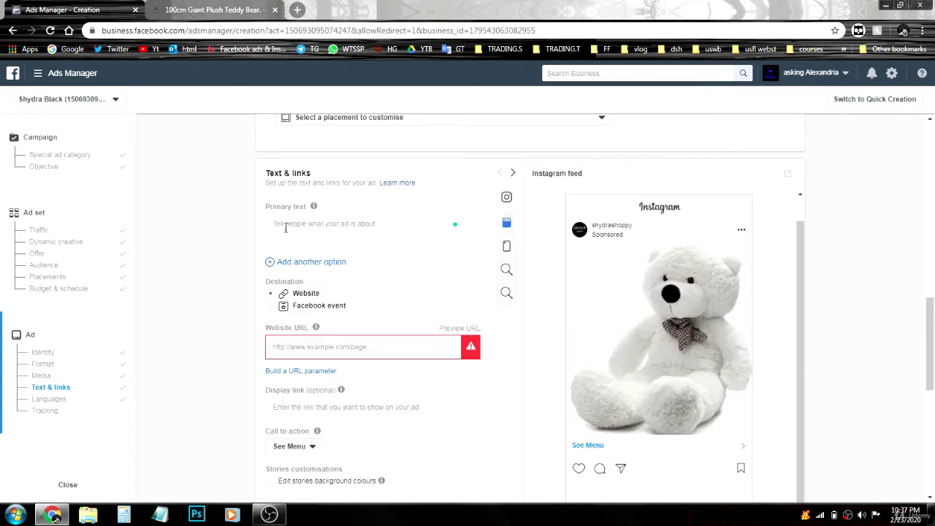
Step: Copy the opening description, down to the 100cm size line, from the teddy bear product page into the ad's primary text
click(209, 9)
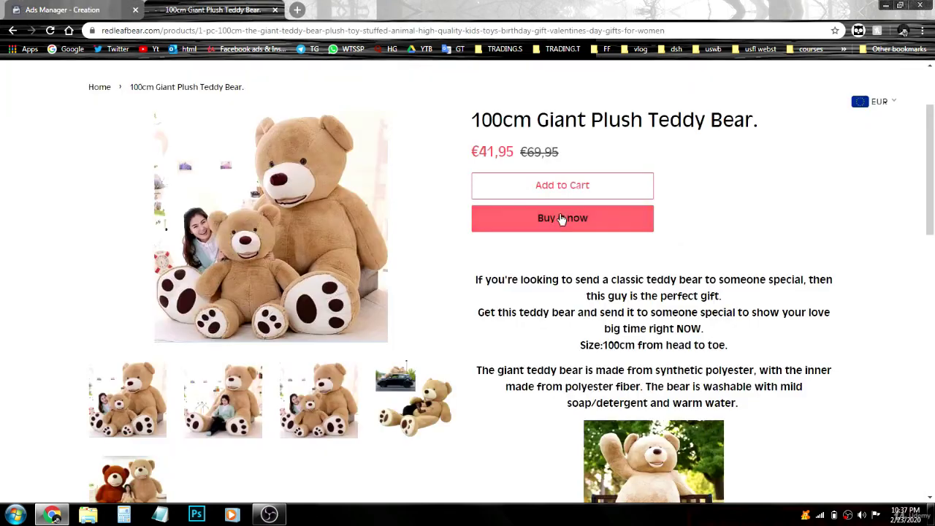
drag(479, 279, 748, 348)
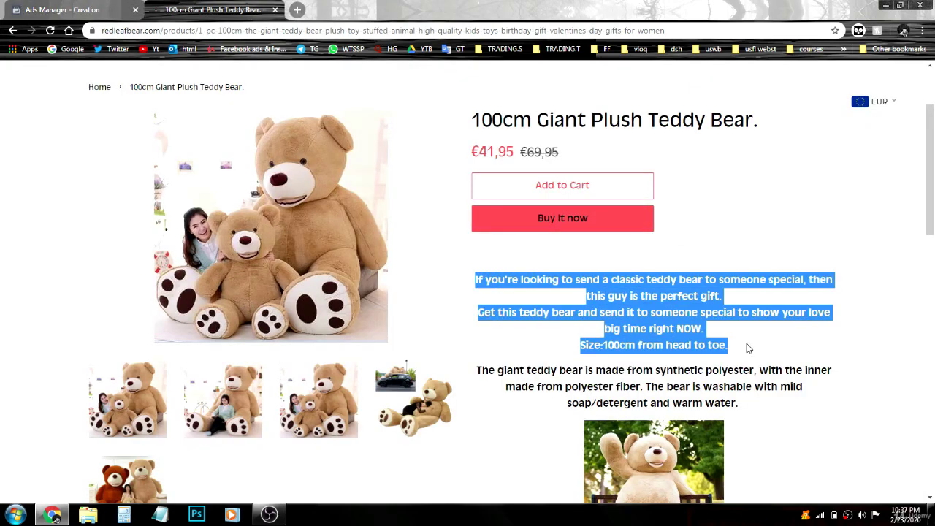
right_click(656, 296)
click(669, 308)
click(63, 10)
right_click(346, 227)
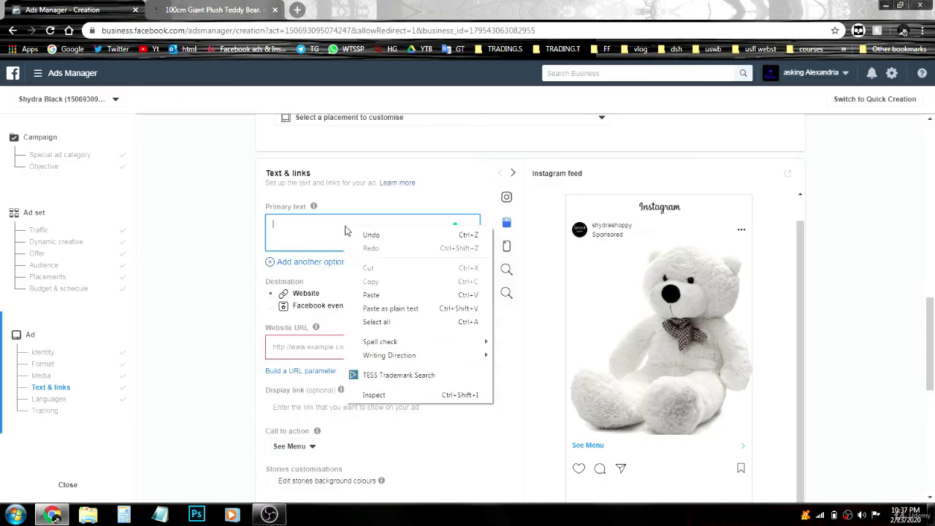
click(386, 295)
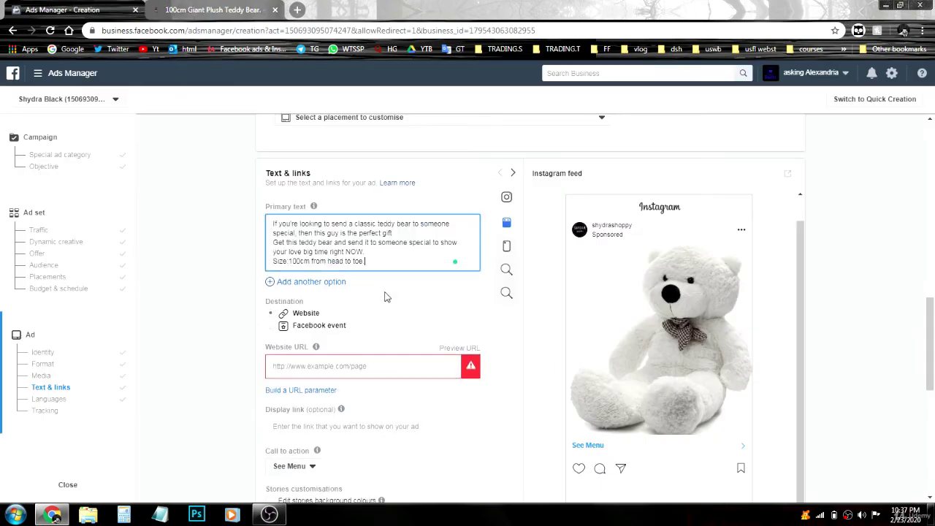
Step: Copy the web address of the 100cm Giant Plush Teddy Bear product page into the ad's Website URL
click(240, 255)
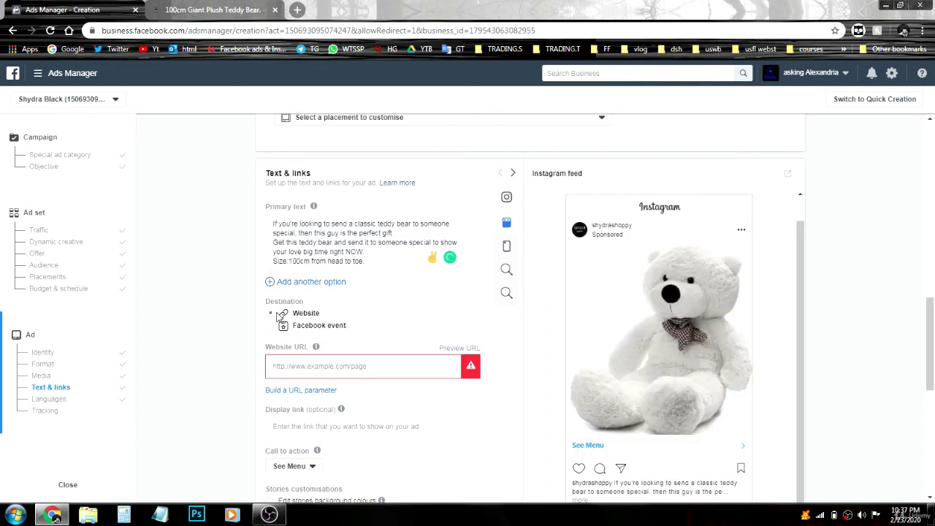
mouse_move(312, 348)
scroll(246, 352, down, 1)
click(212, 10)
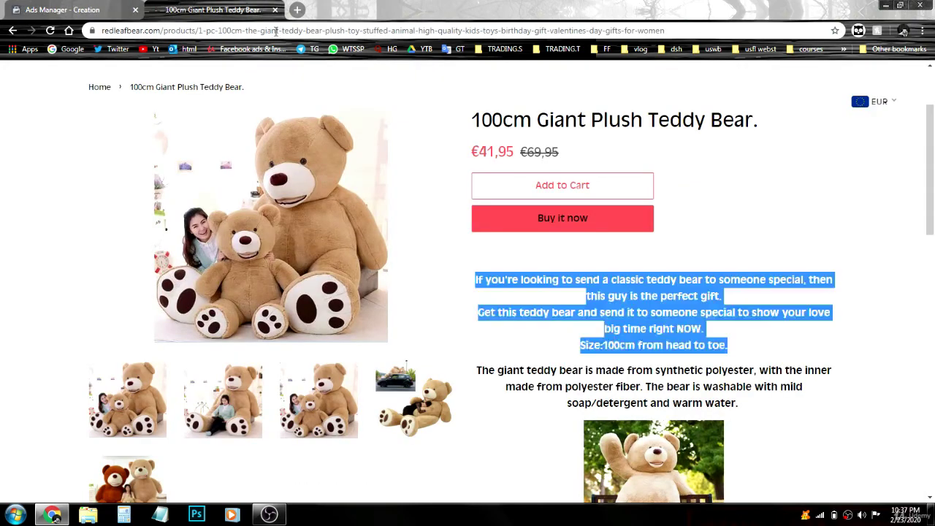
click(282, 32)
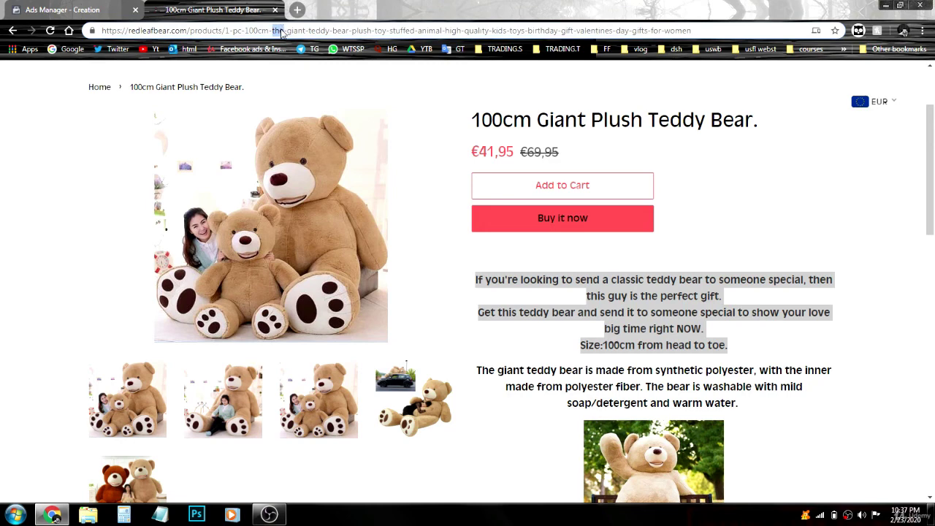
right_click(282, 33)
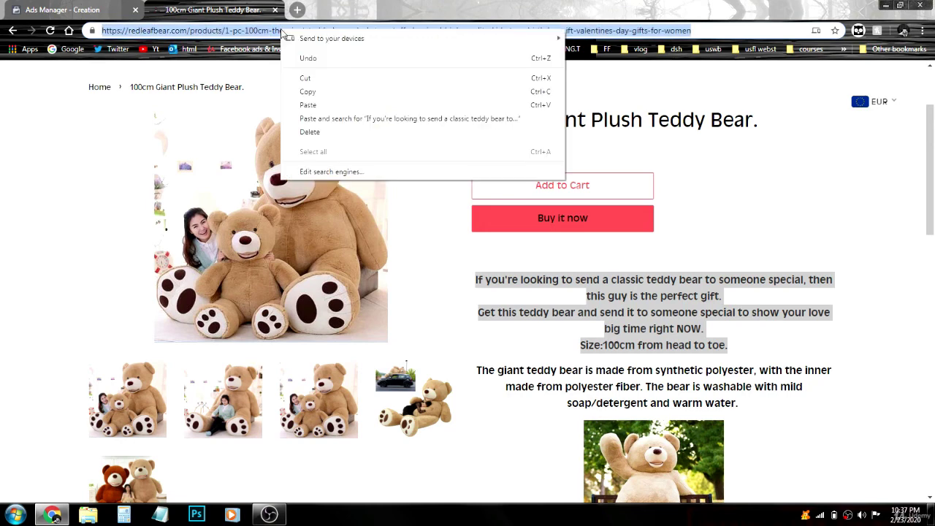
click(310, 91)
key(ctrl+shift+Tab)
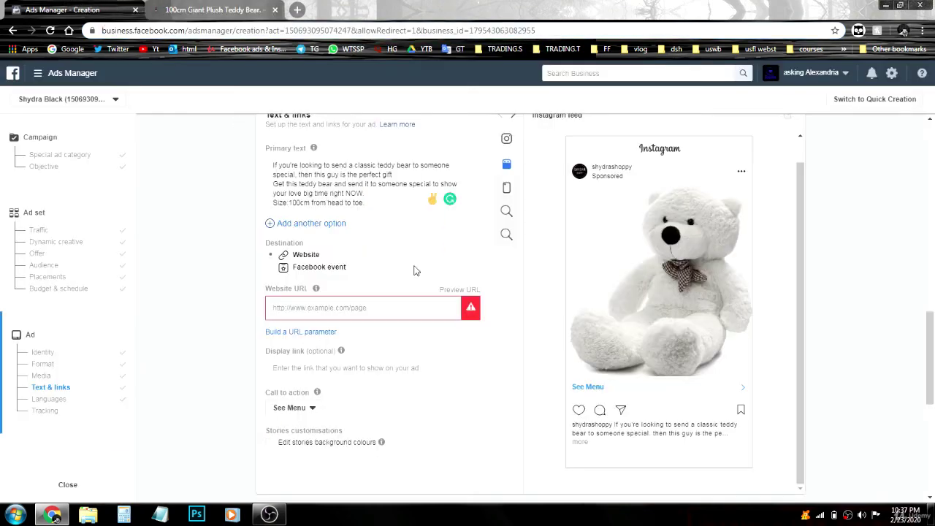
right_click(336, 307)
click(358, 377)
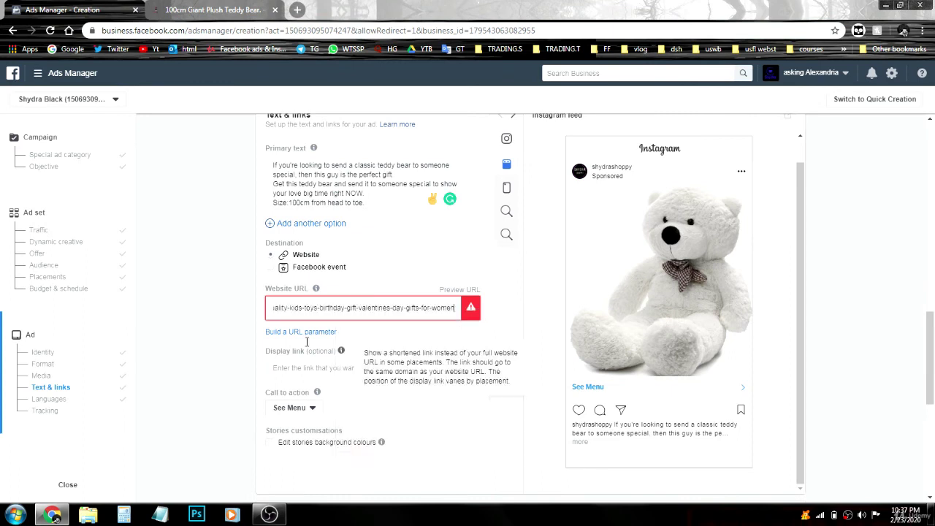
click(223, 314)
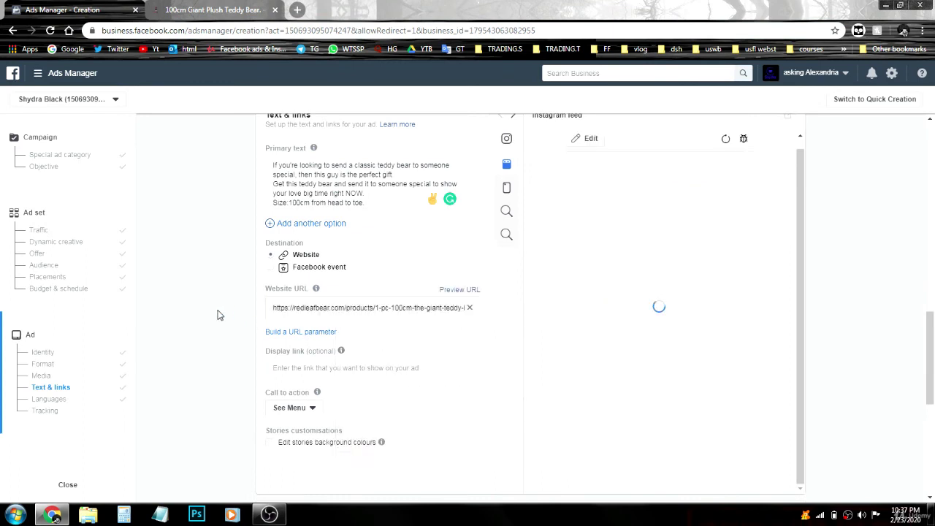
Step: Compare the ad's Instagram stories and feed previews, and review the remaining call-to-action, language and tracking settings down to the confirmation section
click(509, 188)
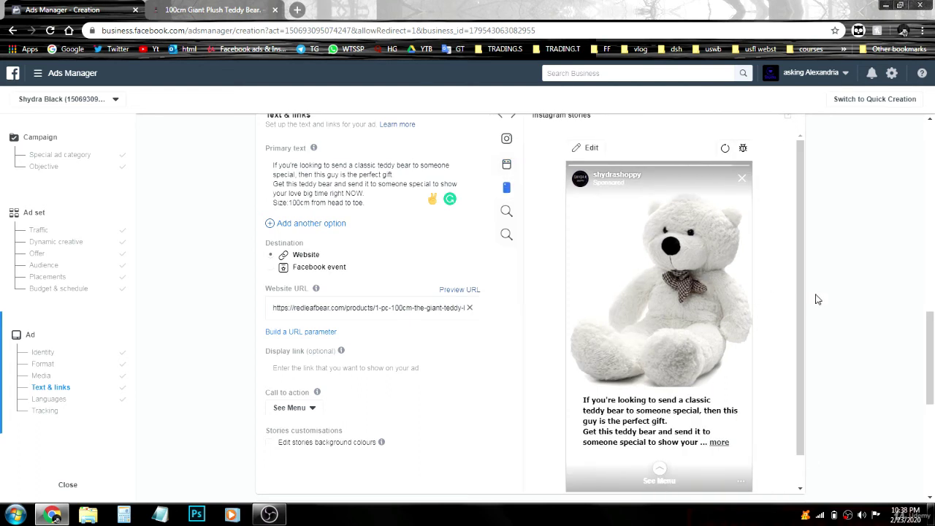
click(529, 167)
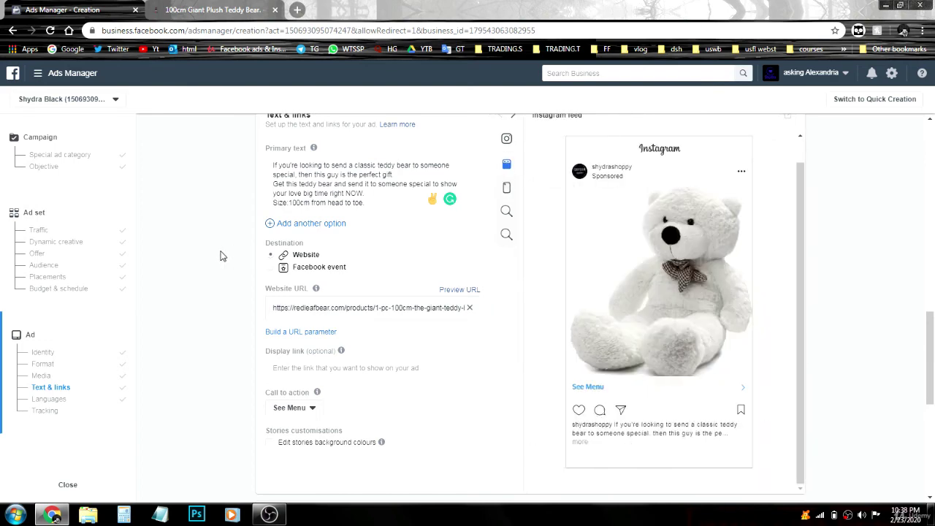
scroll(223, 255, down, 3)
scroll(223, 256, up, 3)
scroll(246, 259, down, 3)
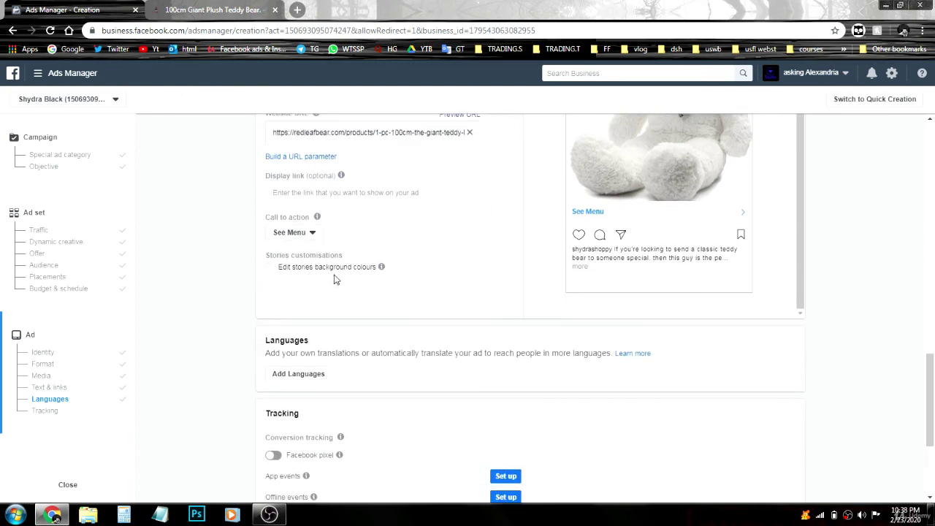
scroll(334, 280, down, 3)
scroll(861, 346, up, 2)
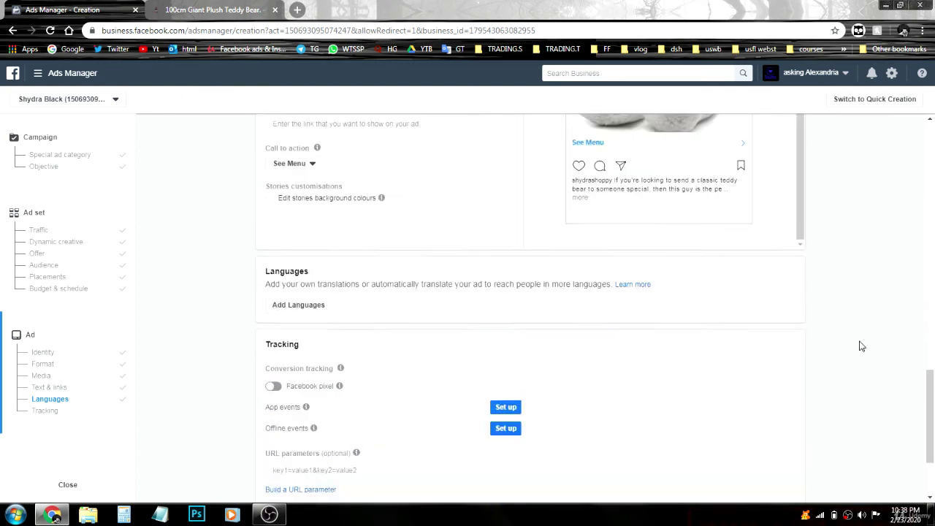
scroll(860, 346, down, 3)
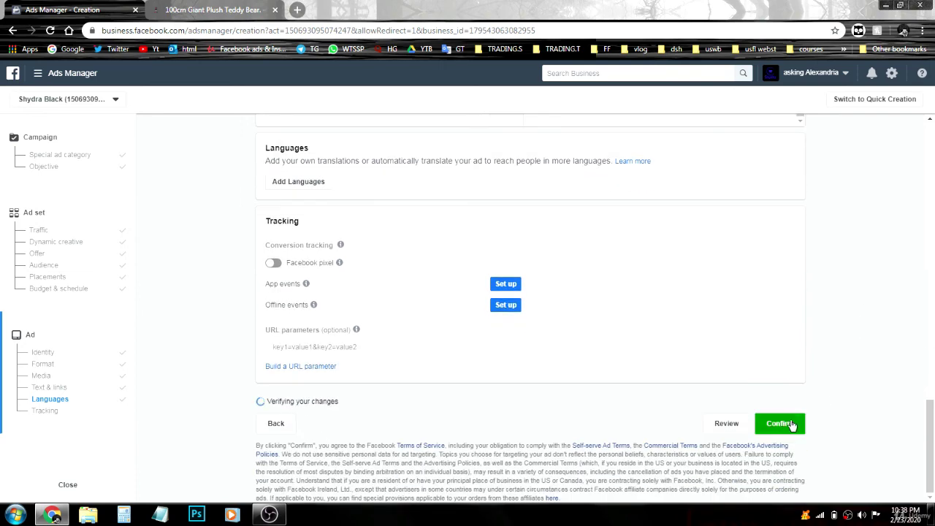
Step: Check the account name shown in the Instagram feed preview, and review the ad's media, format, identity and name settings
scroll(789, 422, up, 5)
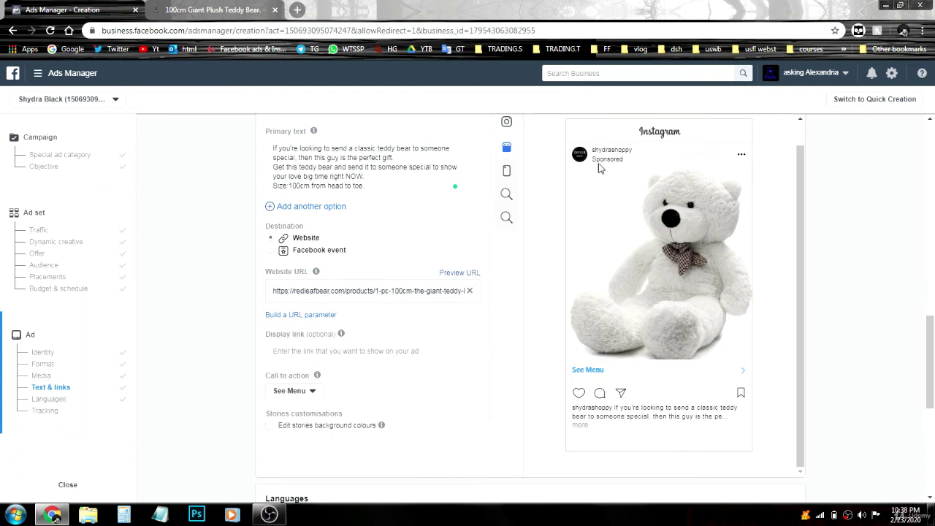
drag(593, 153, 634, 157)
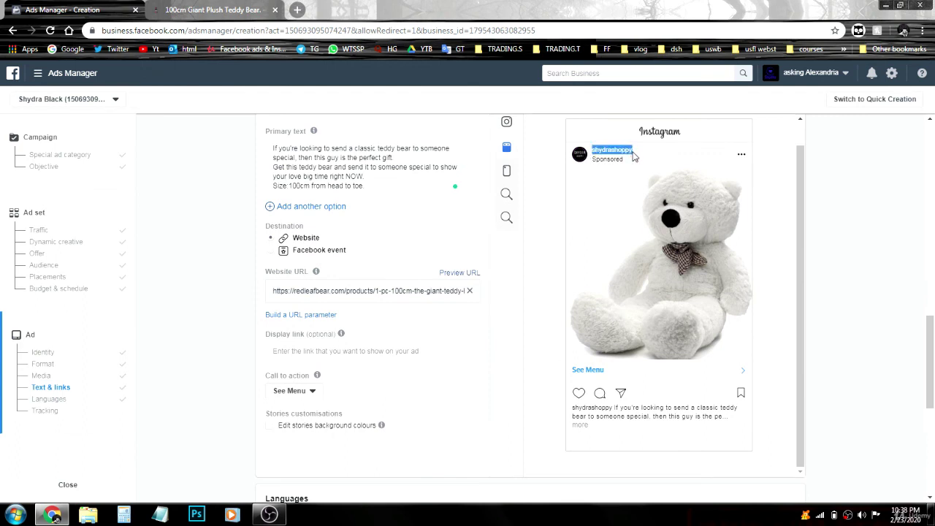
click(906, 264)
scroll(875, 295, up, 6)
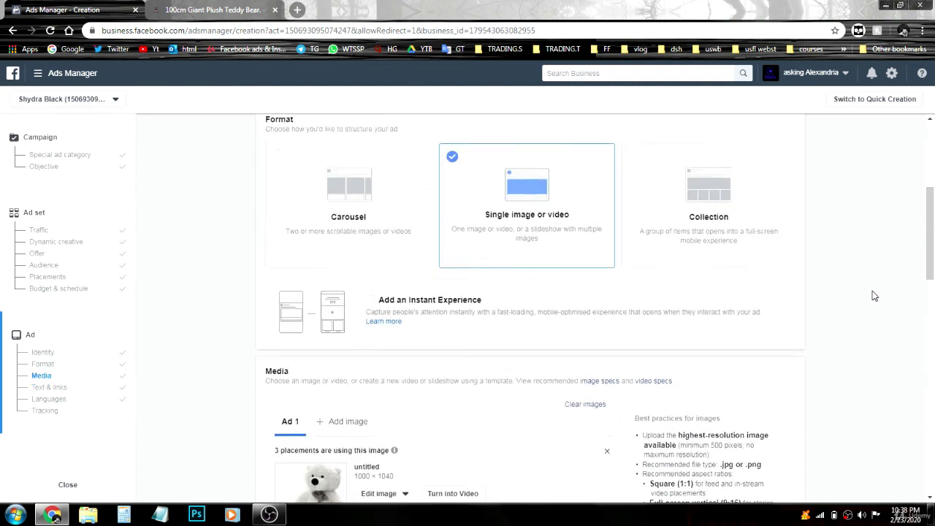
scroll(874, 295, up, 3)
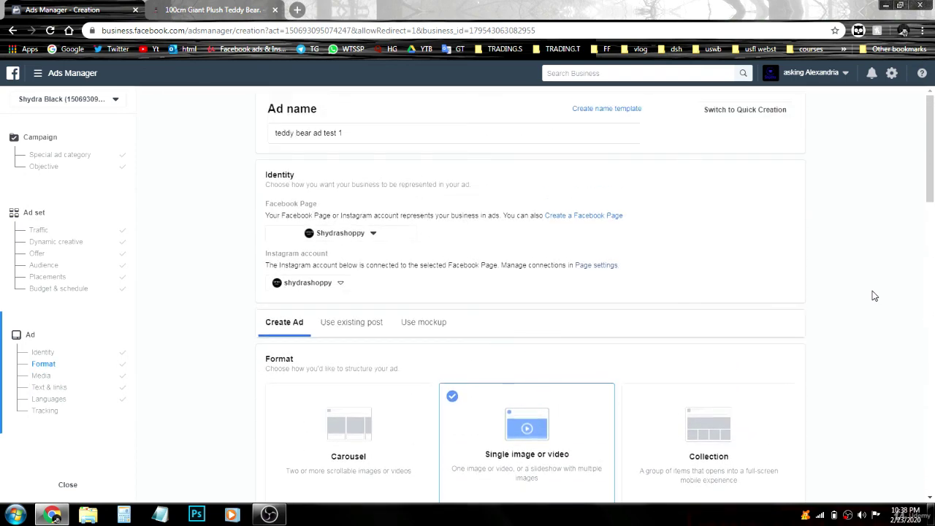